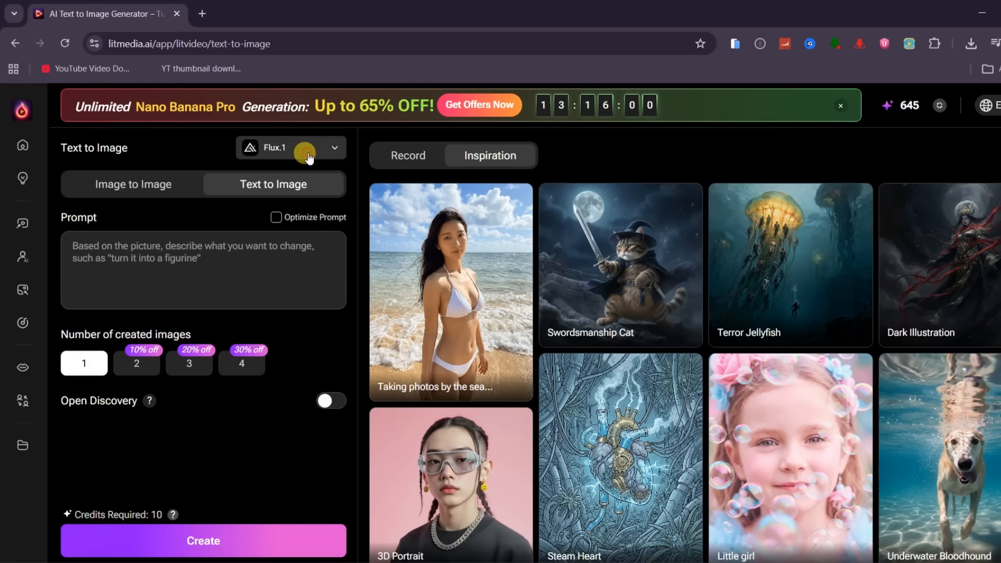
Generate a 4k, 16:9 Nano Banana Pro image from the prompt about a young woman in light rain at night, and open it.
click(308, 154)
click(329, 192)
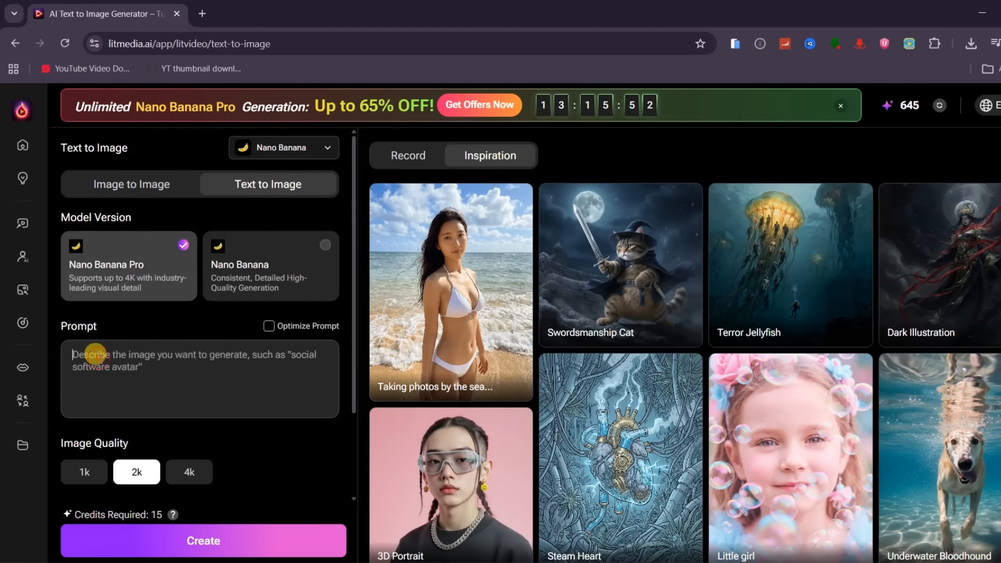
key(ctrl+v)
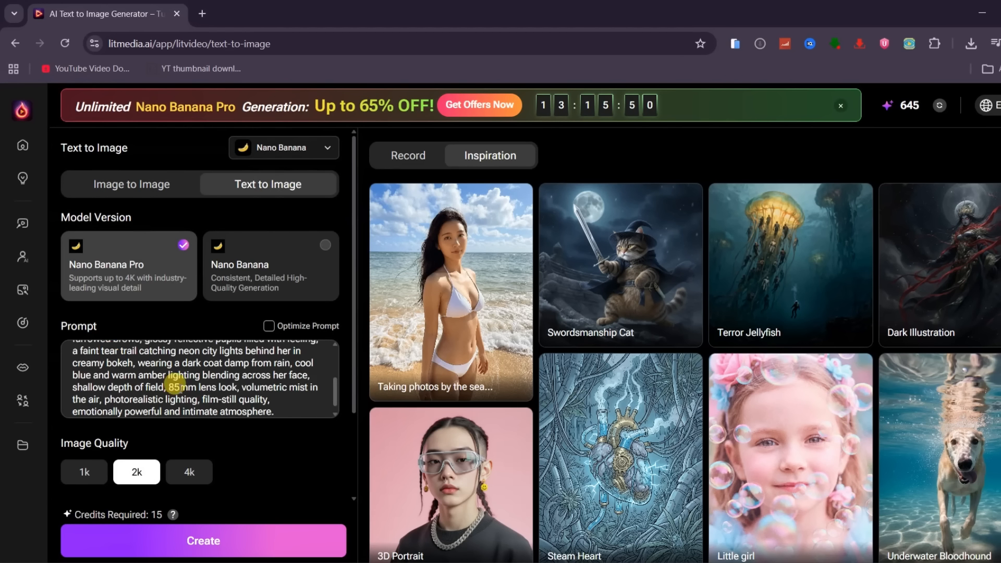
scroll(219, 383, down, 4)
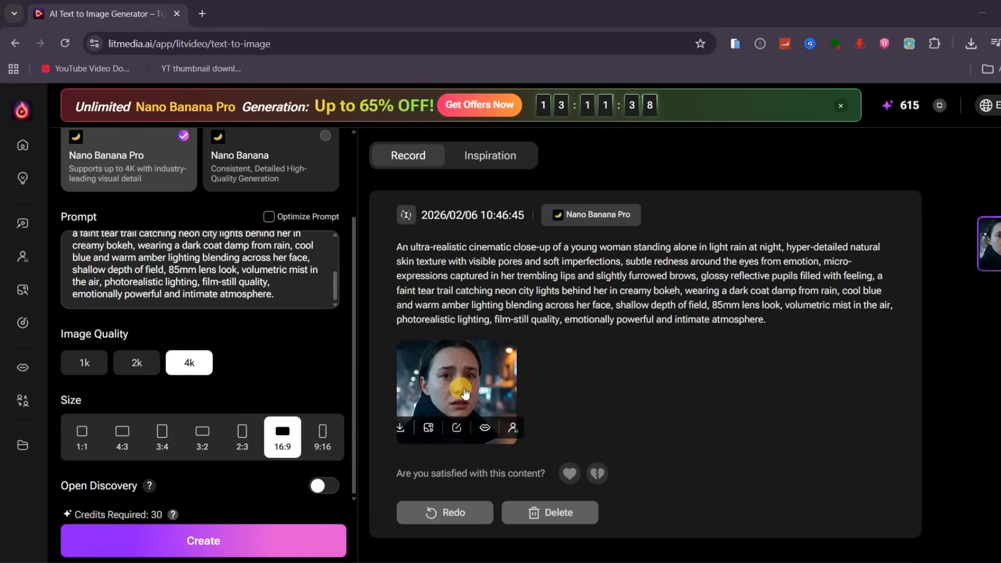
click(463, 386)
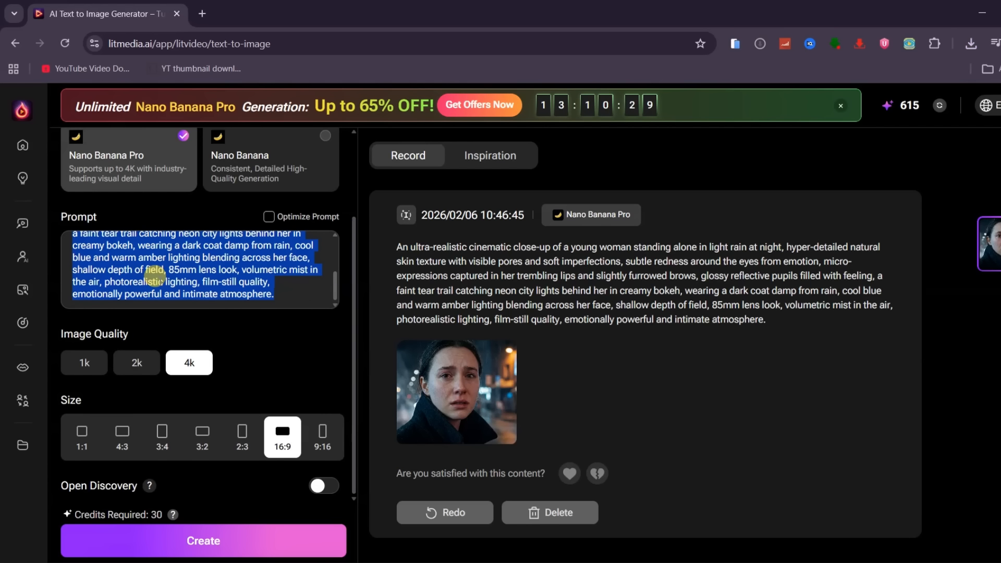
Replace the prompt with a wide cinematic shot of a quiet rural road at dawn, generate it at 2k in 16:9, and open the image.
text(Wide cinematic shot of a quiet rural road at dawn, soft golden sunlight breaking over distant hills, thin mist hovering above grass fields, empty surroundings, warm pastel sky with subtle clouds, gentle breeze moving tall grass, shallow depth of field, soft cinematic lighting, peaceful but melancholic mood, ultra-realistic, film-still quality, 24fps look, natural color grading, emotional opening atmosphere.)
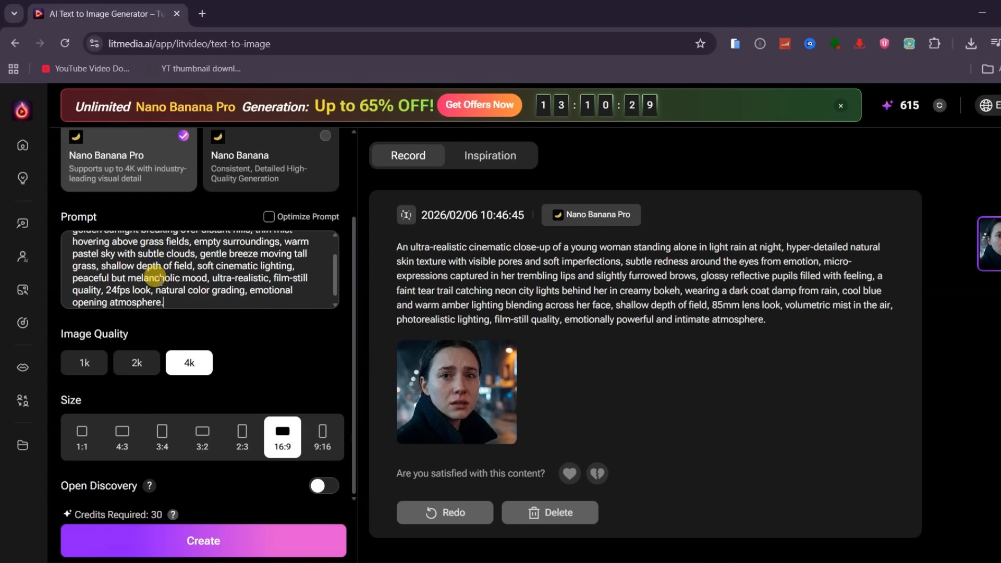
click(136, 362)
click(208, 552)
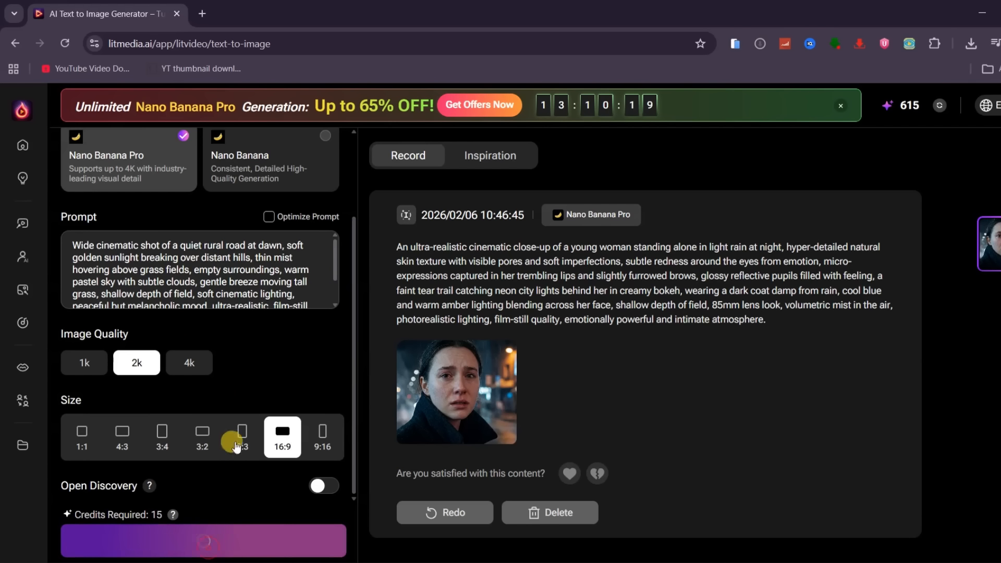
click(463, 352)
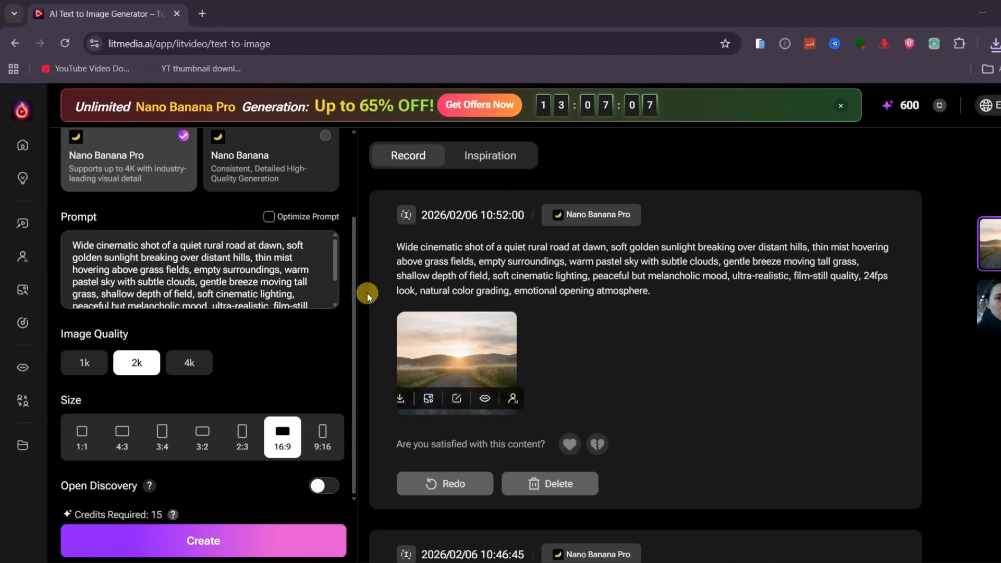
Create an image-to-image variation of the base portrait with the prompt placing the character walking alone on a quiet rural road at dawn.
scroll(229, 281, up, 2)
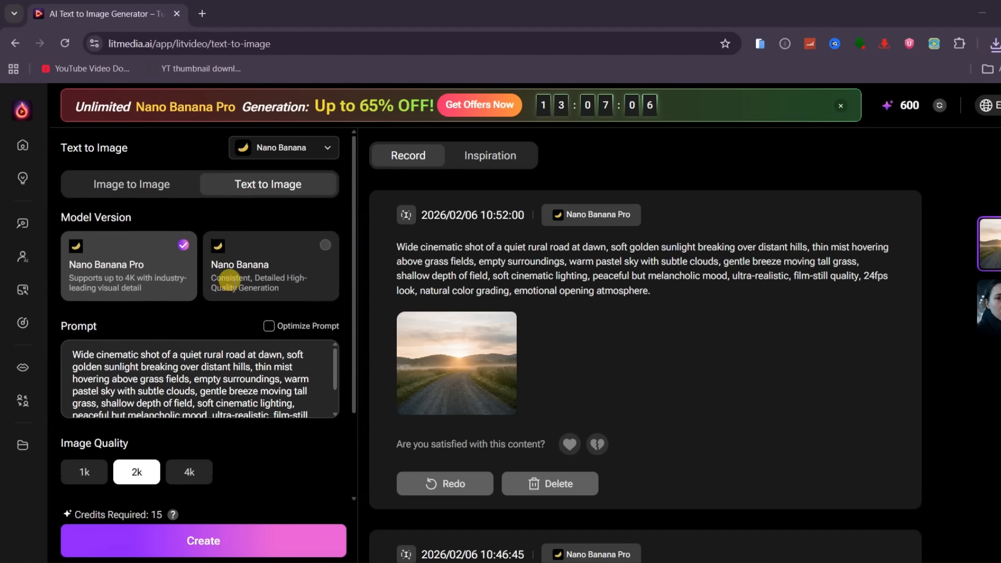
click(142, 188)
scroll(209, 407, down, 1)
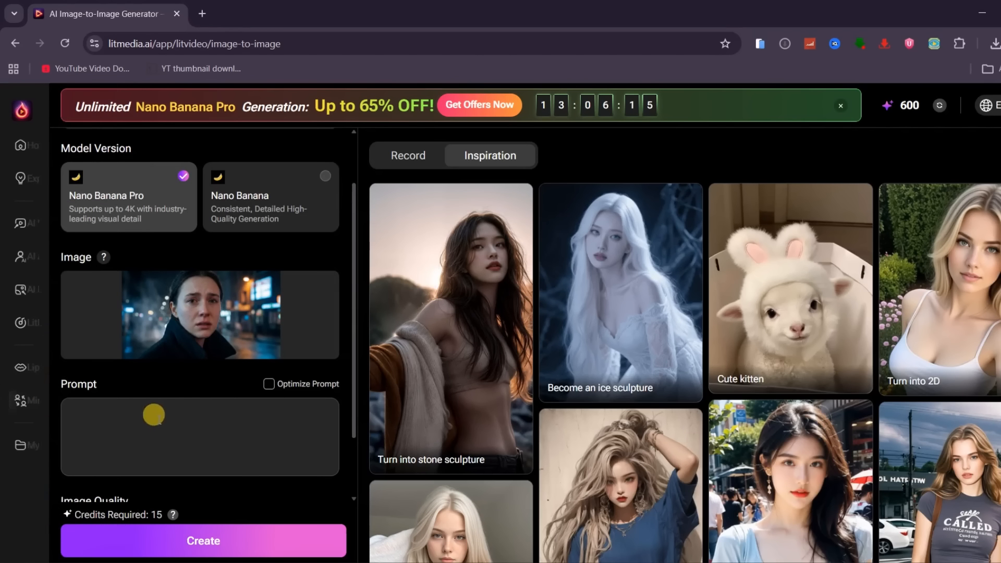
click(152, 413)
text(Put this character walking alone on a quiet rural road at dawn, soft golden sunlight, long shadows, side-profile view, light breeze in her hair, cinematic wide shot, humble mood, natural lighting.)
scroll(203, 469, down, 1)
click(220, 545)
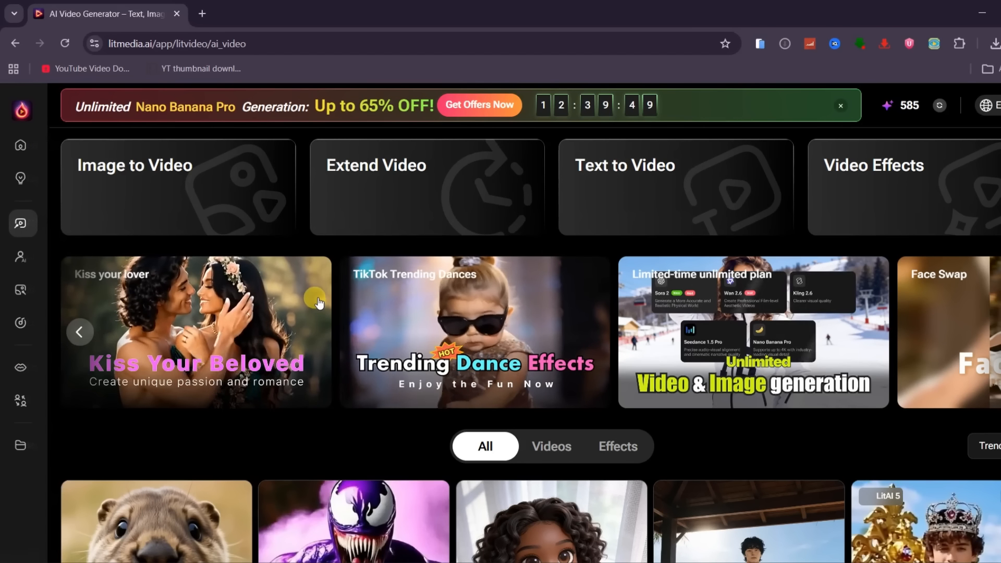
Open the Image to Video generator and select the Veo 3 Fast model version.
click(149, 218)
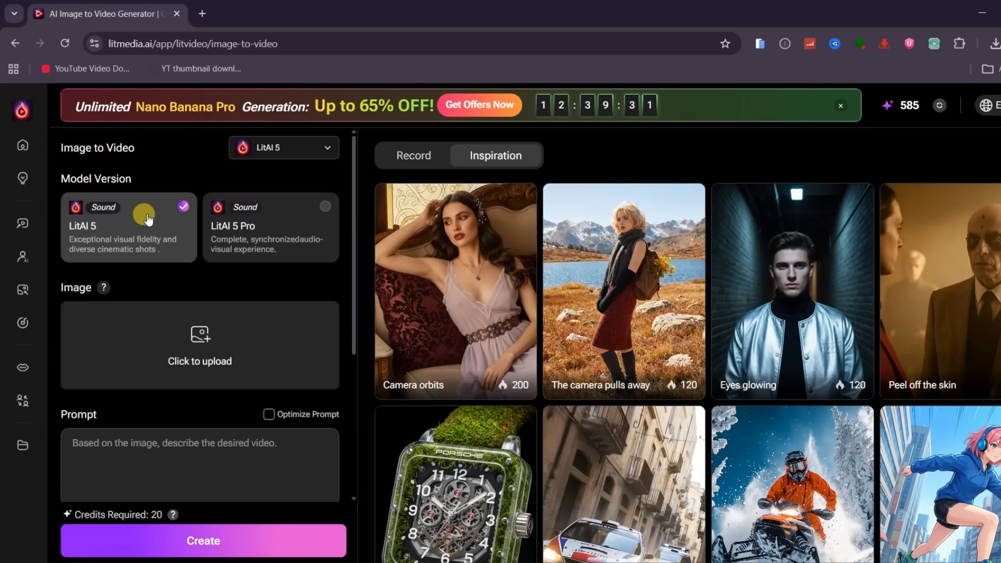
click(323, 150)
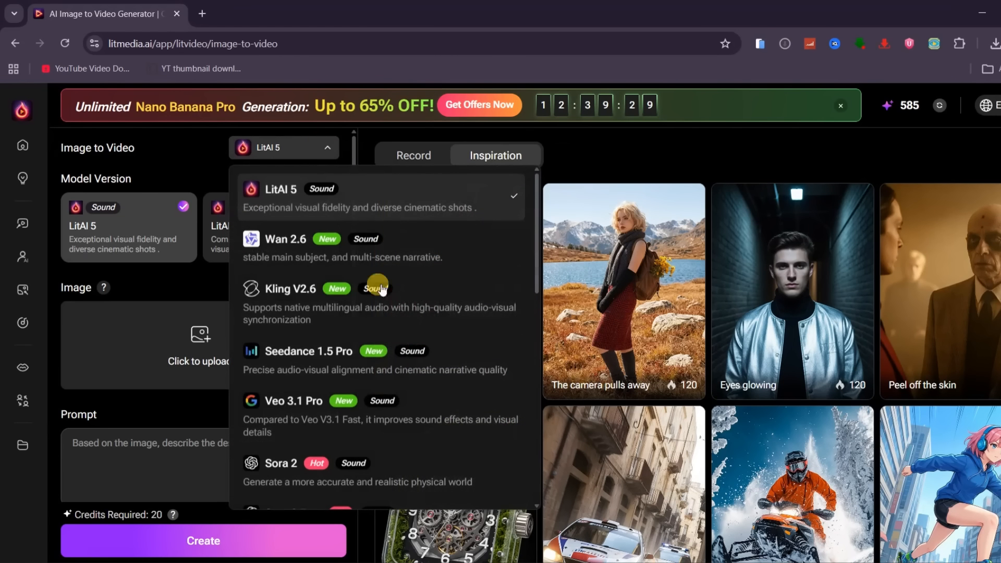
scroll(367, 292, down, 1)
scroll(396, 292, down, 5)
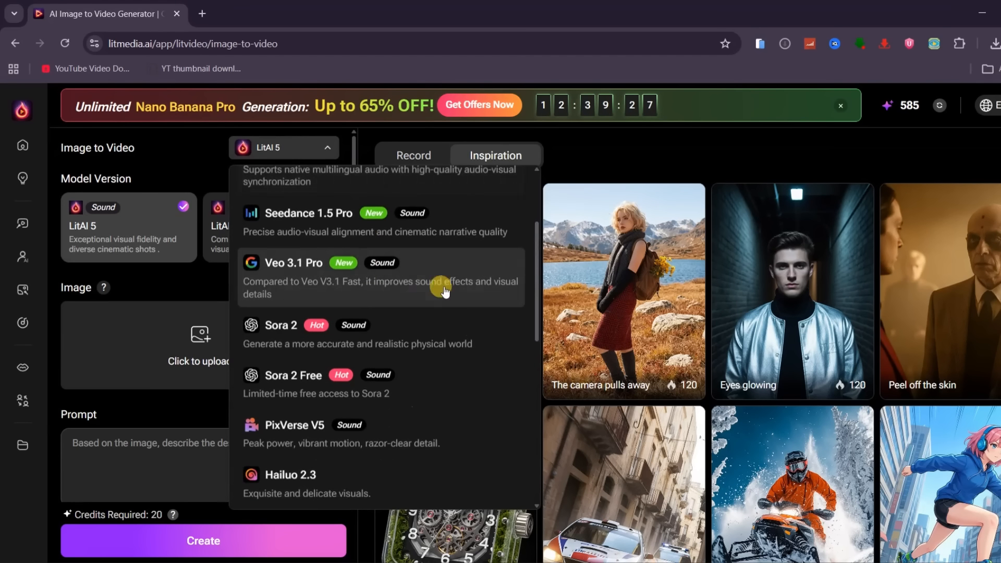
scroll(408, 284, down, 3)
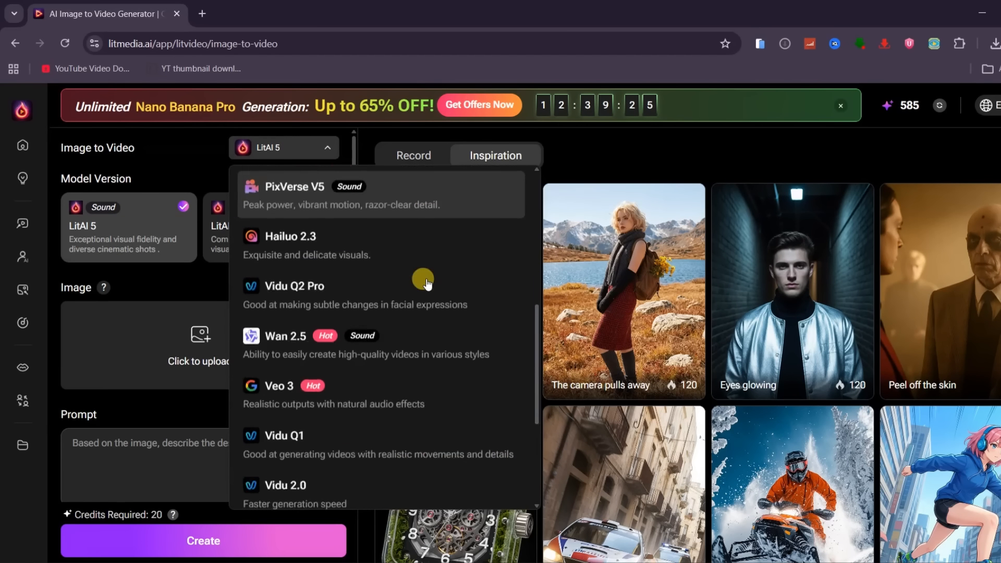
click(293, 377)
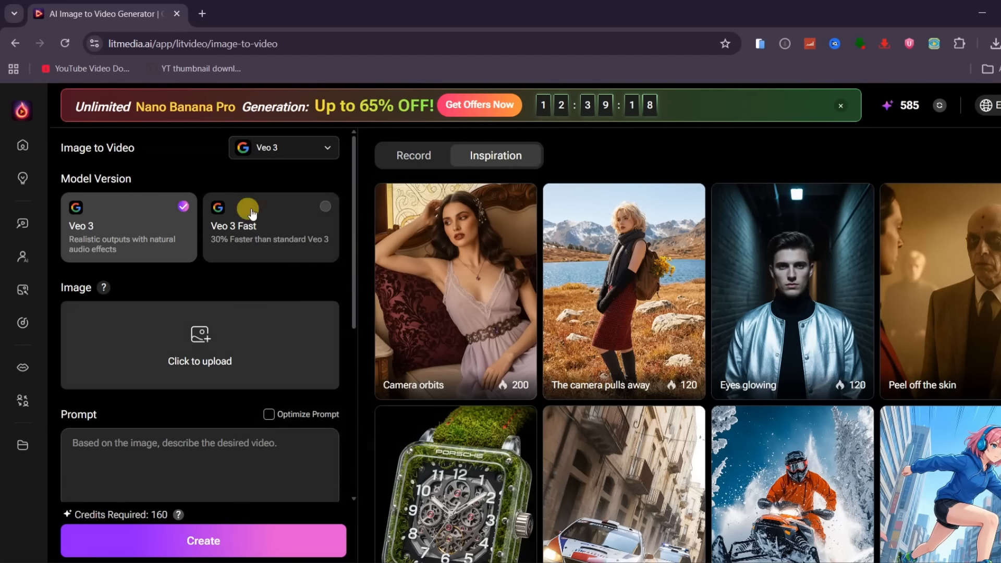
click(326, 213)
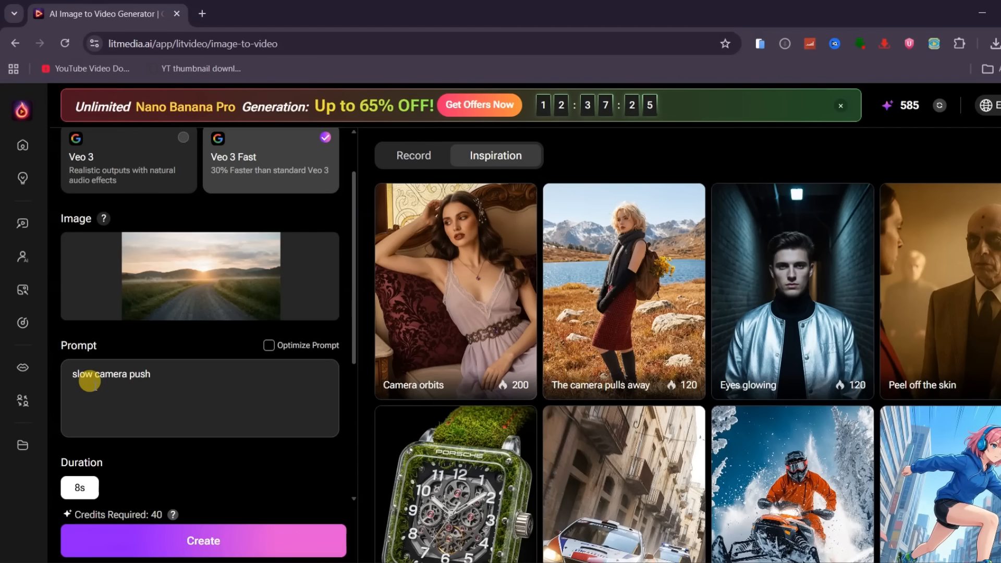
Create an 8s, 1080P, 16:9 video from the dawn road image, and begin the aerial road image's prompt with "the woman".
scroll(90, 381, down, 5)
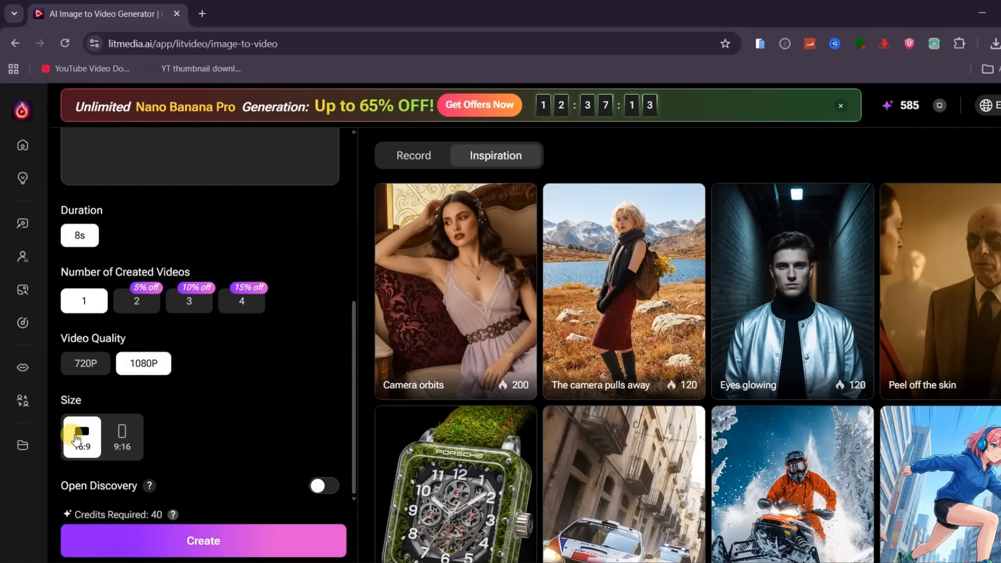
click(209, 550)
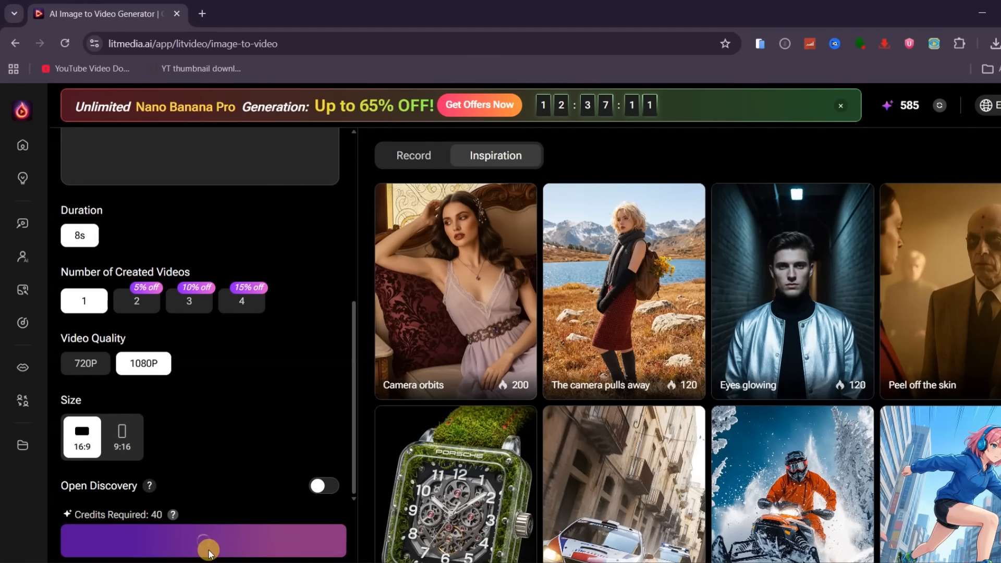
click(671, 389)
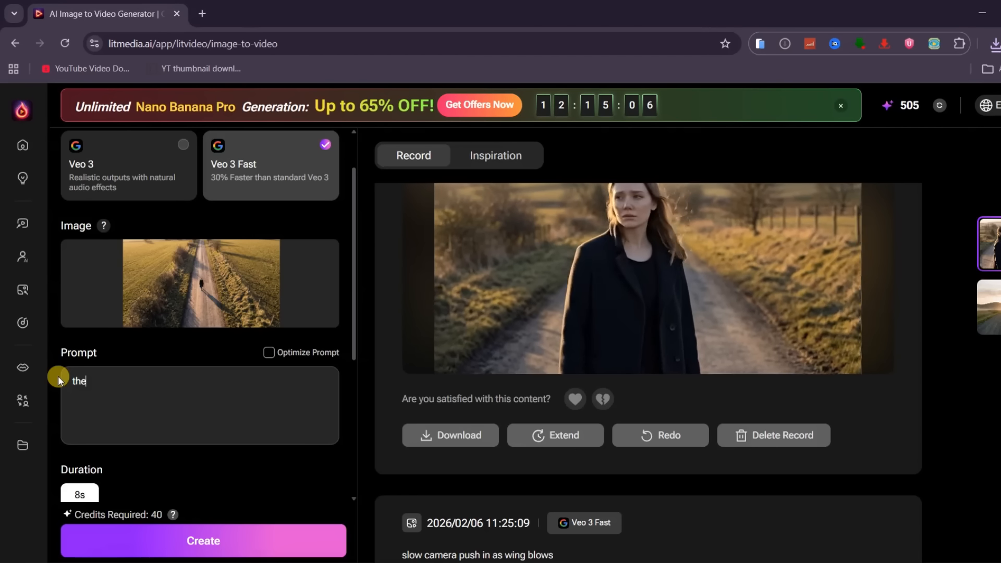
text(woman)
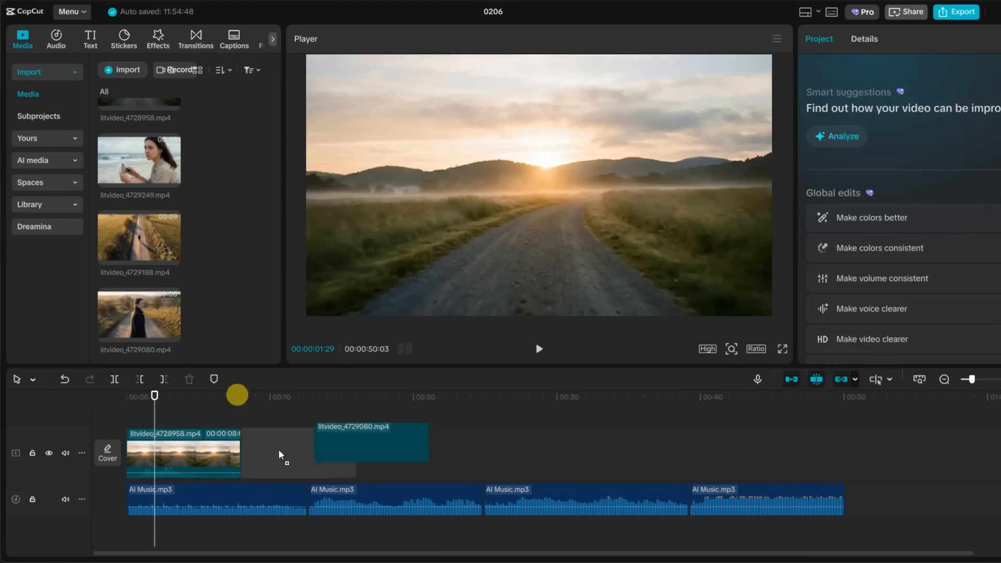
In CapCut, add litvideo_4729080.mp4, litvideo_4729188.mp4 and litvideo_4729249.mp4 after the dawn road clip on the main track.
drag(279, 456, 245, 453)
click(172, 257)
click(172, 179)
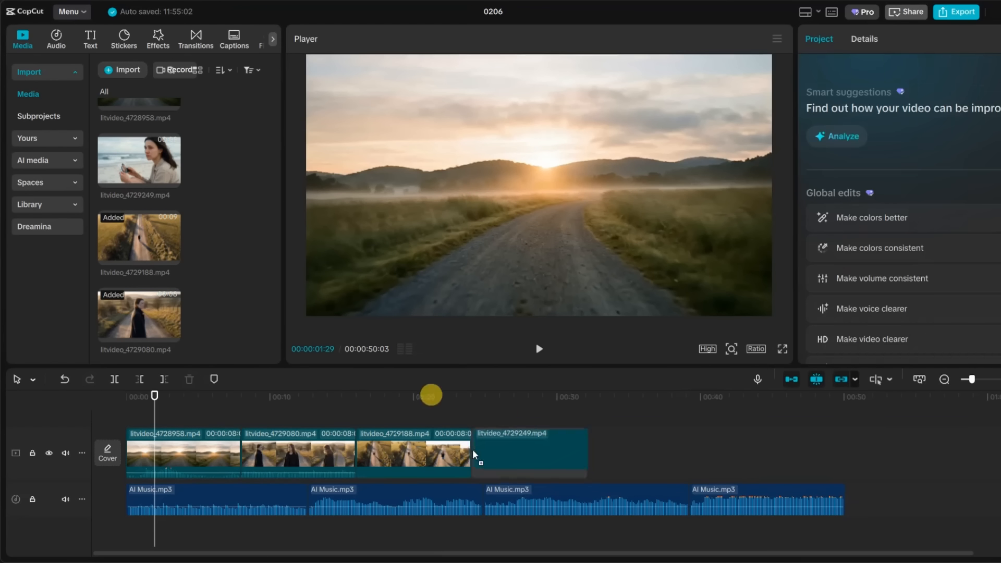
Play the timeline from the start and trim the ends of the opening road, walking, aerial and beach clips at the playhead.
drag(156, 409, 119, 442)
click(174, 452)
key(w)
key(space)
click(217, 430)
key(w)
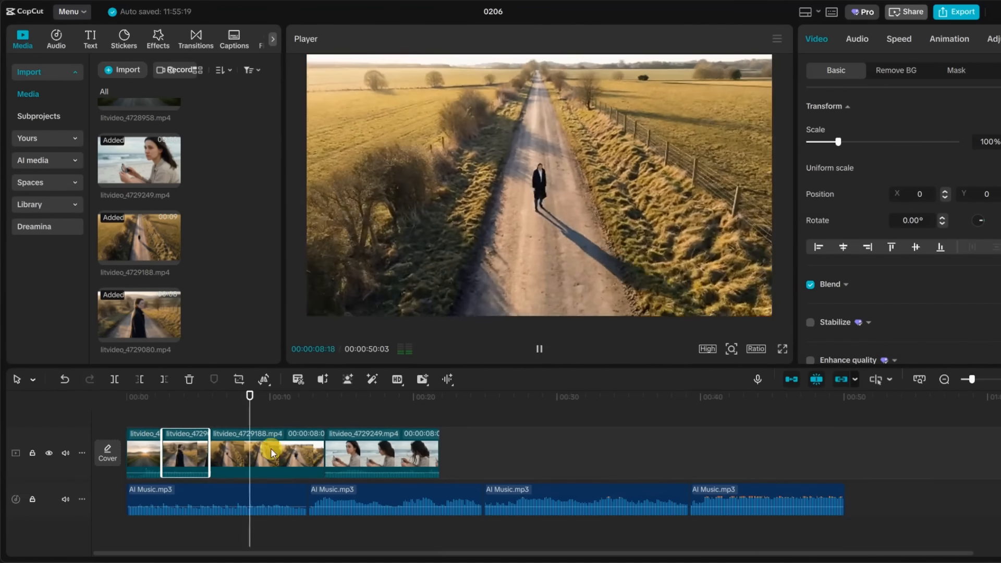
click(271, 448)
key(w)
click(310, 467)
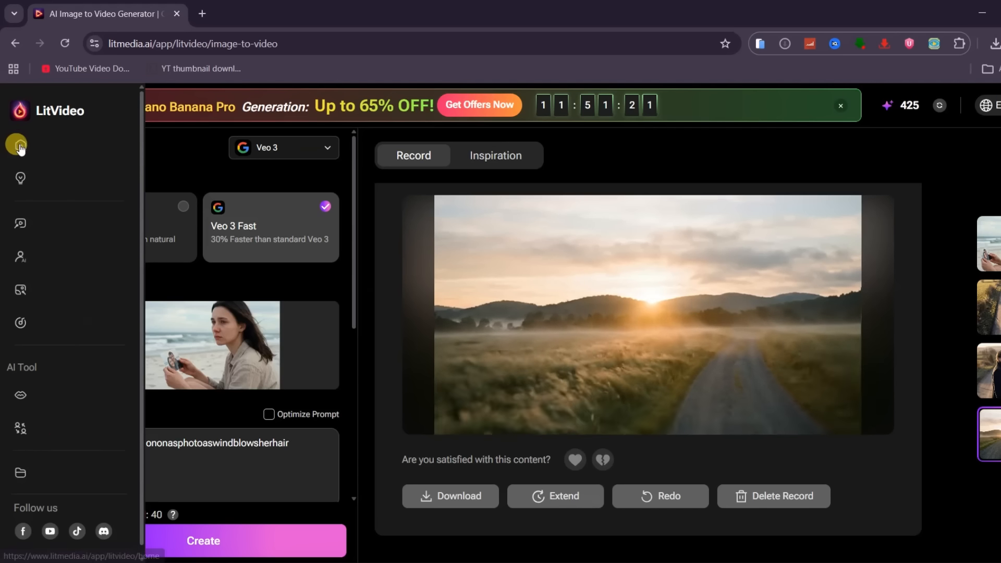
In LitVideo's Lip Sync tool, upload IMG5 as the image and AUD2 as the script audio.
mouse_move(15, 180)
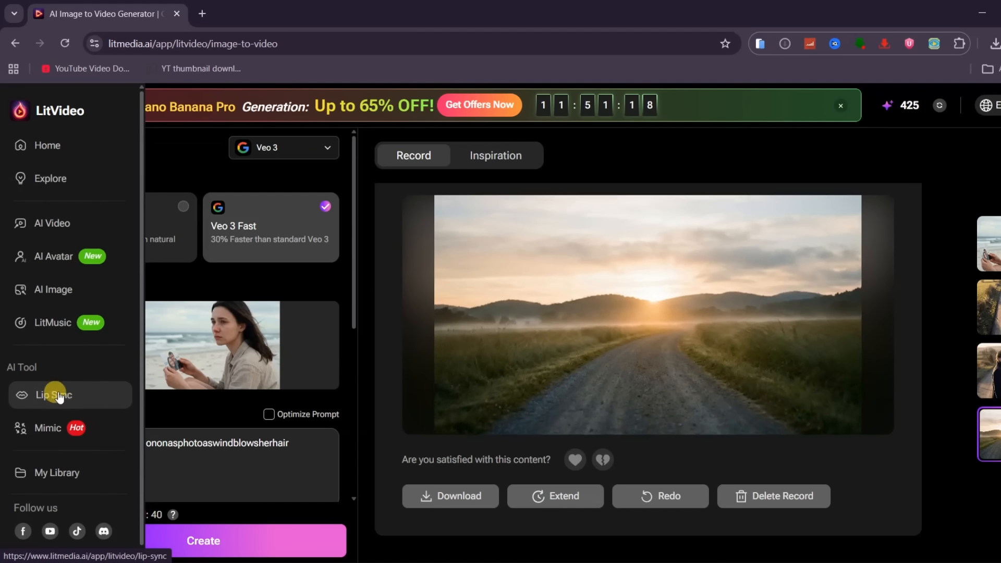
click(357, 212)
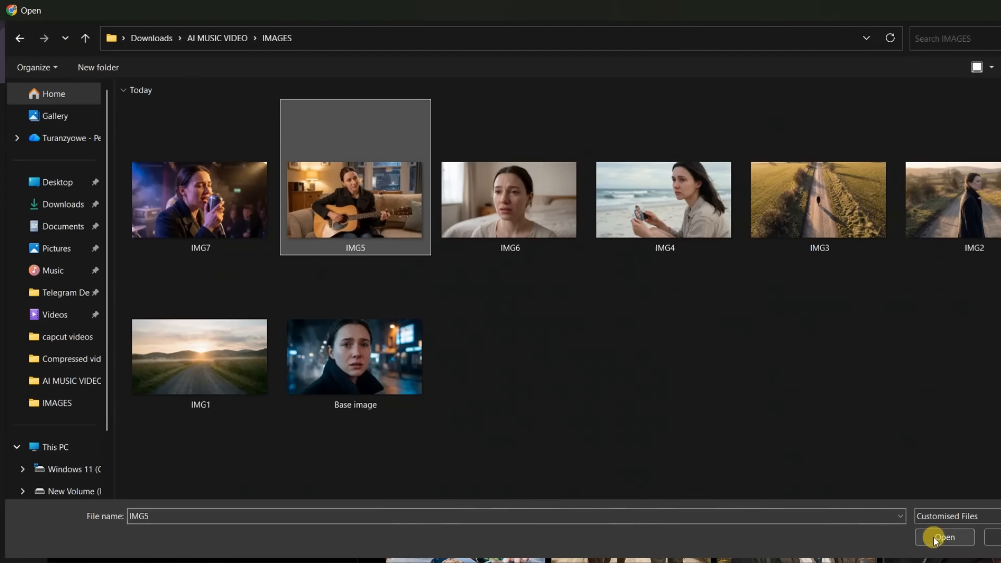
click(934, 538)
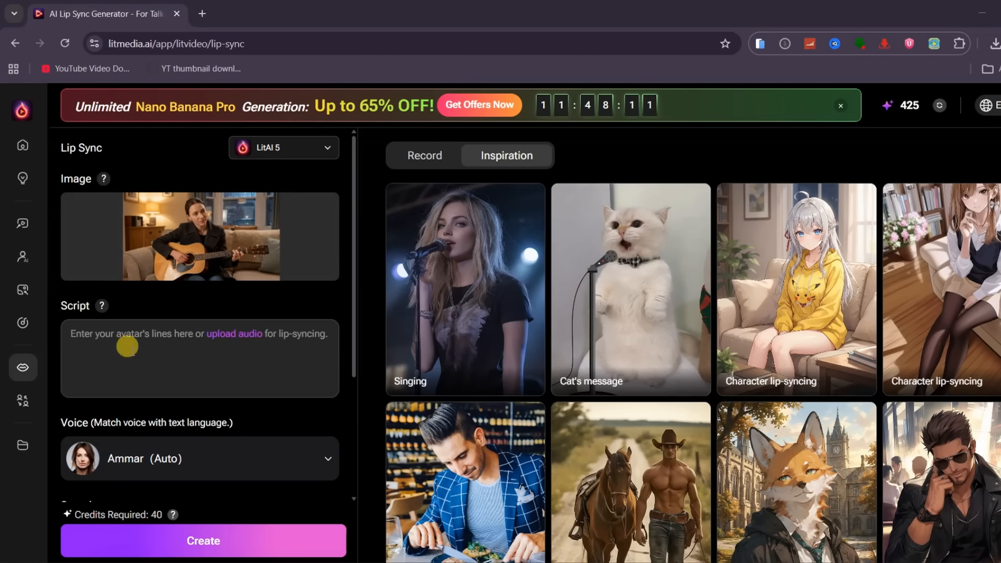
click(234, 340)
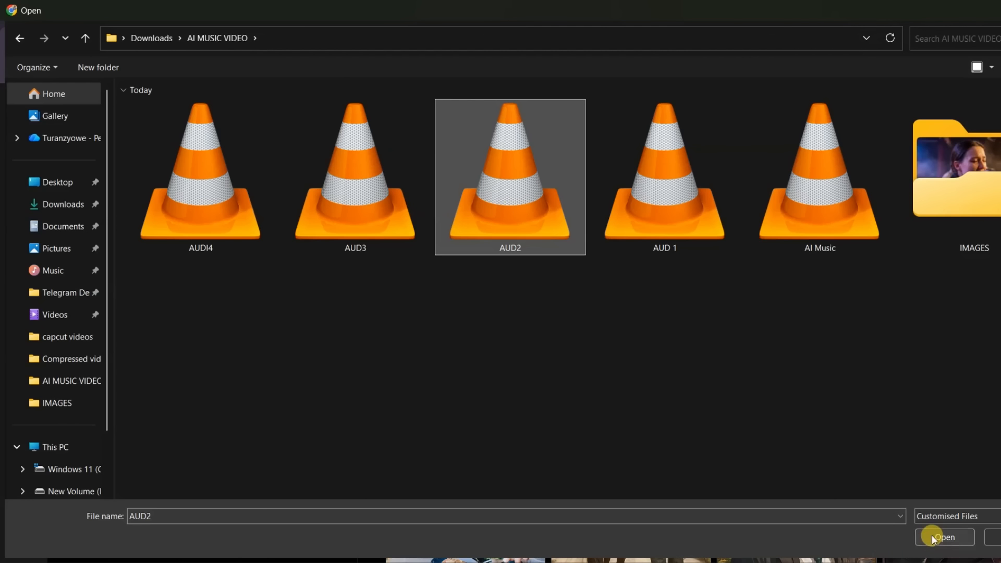
click(934, 536)
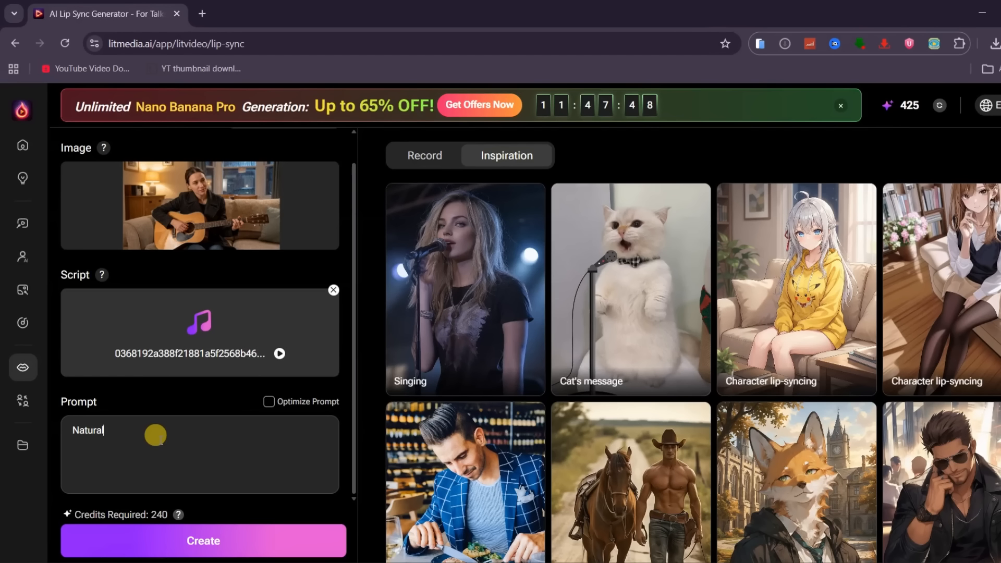
Enter a natural body movement prompt, generate the lip-sync video of the guitarist, and play the result.
text(nt)
click(201, 538)
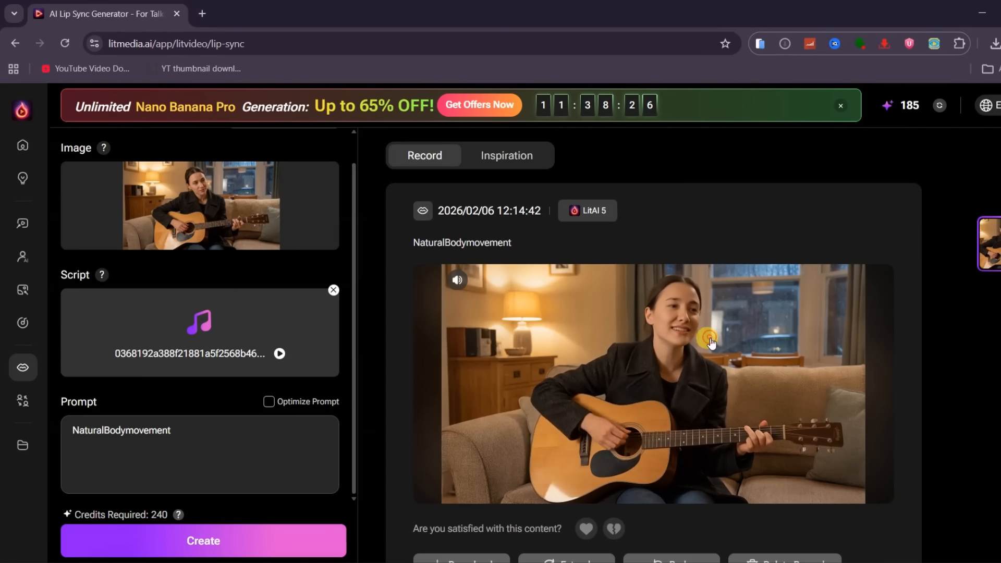
click(711, 337)
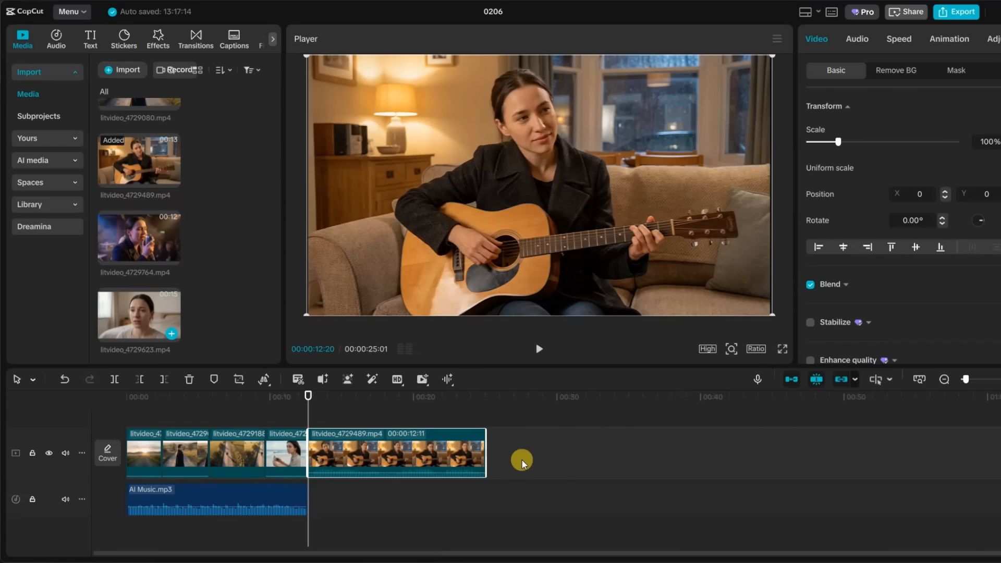
In CapCut, append litvideo_4729623.mp4 and litvideo_4729764.mp4 after the guitar clip on the main track, and play back the sequence.
drag(522, 460, 502, 451)
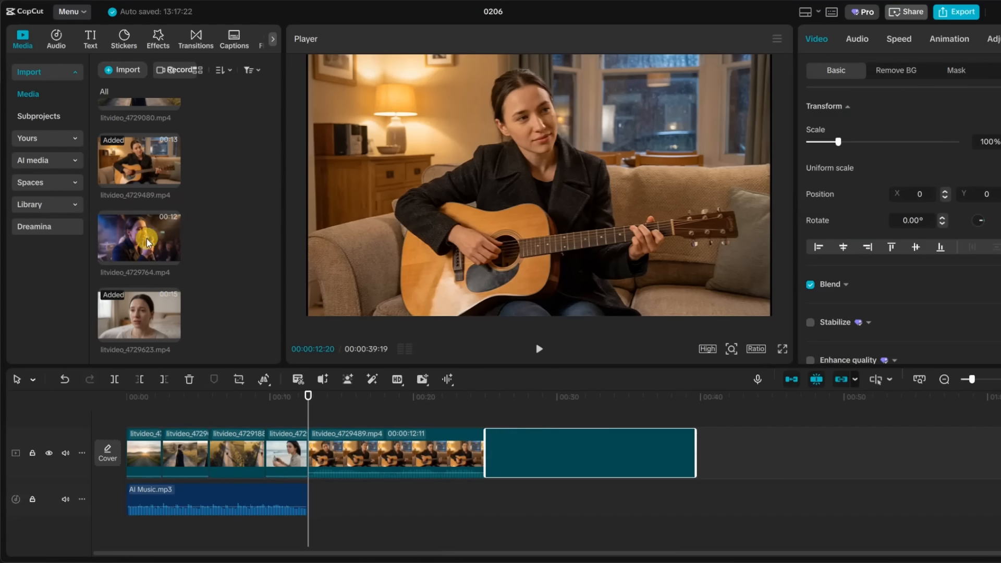
drag(139, 237, 704, 447)
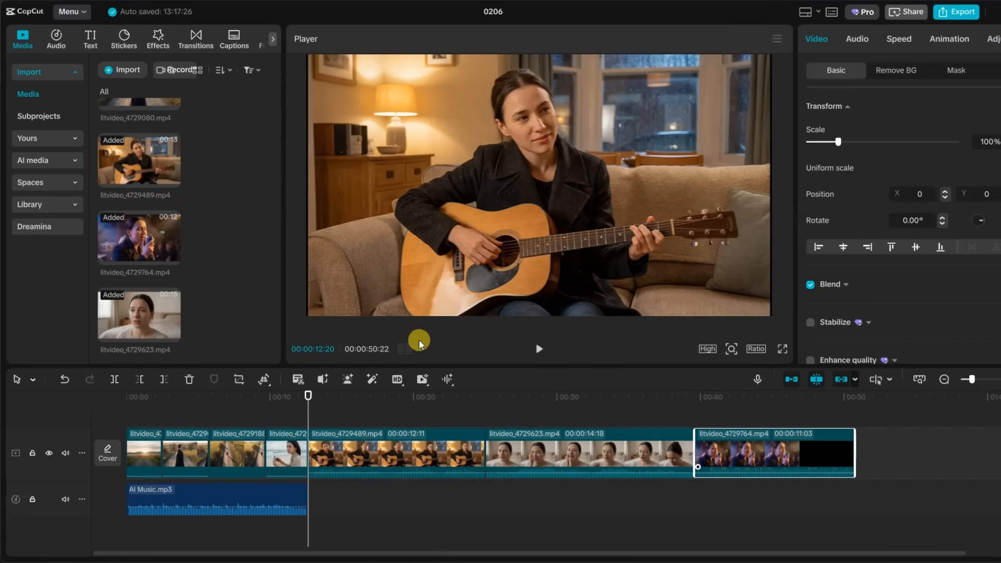
drag(311, 402, 290, 440)
click(539, 348)
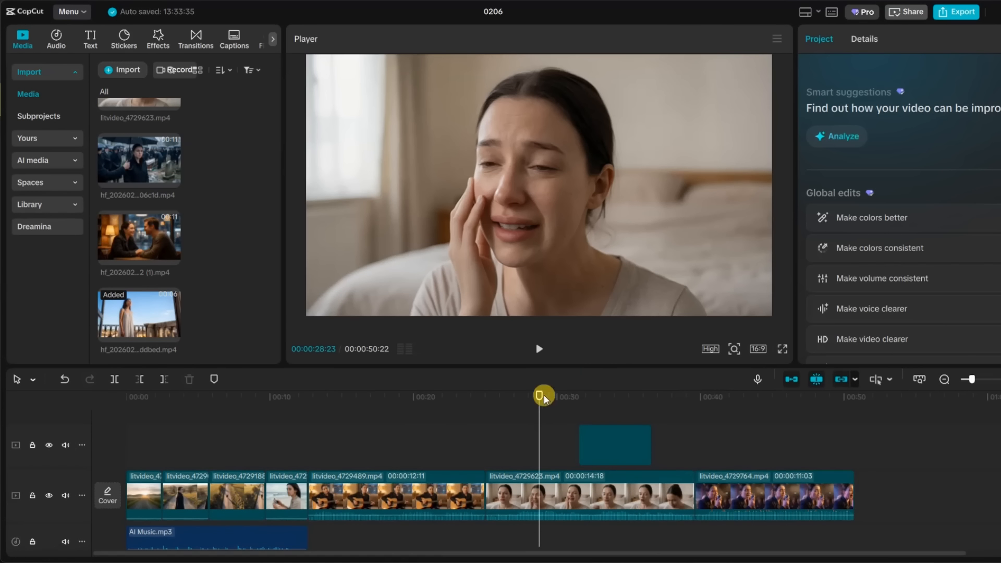
Overlay the balcony clip above the bedroom close-up from about 31 seconds, shorten it to about 3 seconds, and mute its audio.
drag(544, 399, 615, 443)
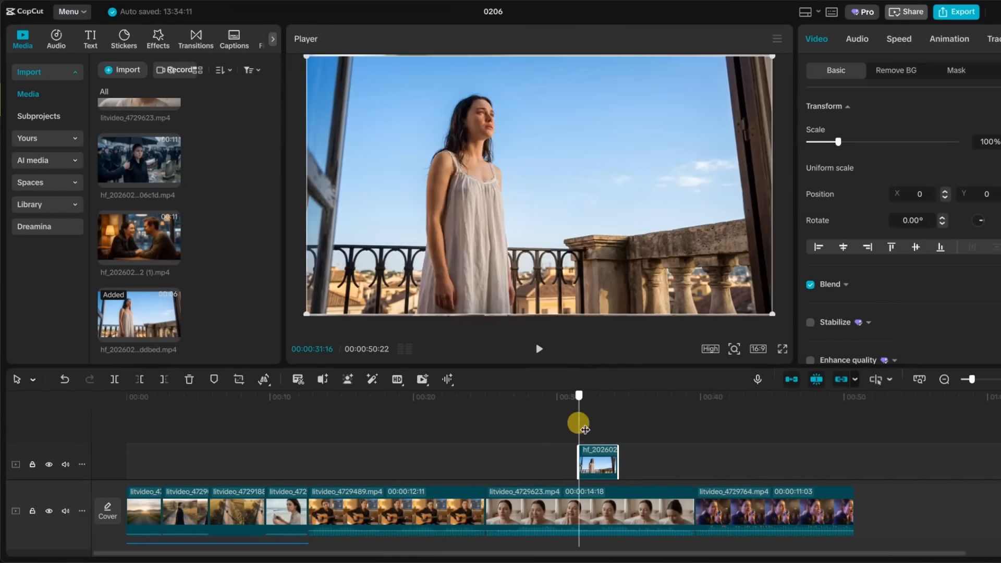
click(850, 51)
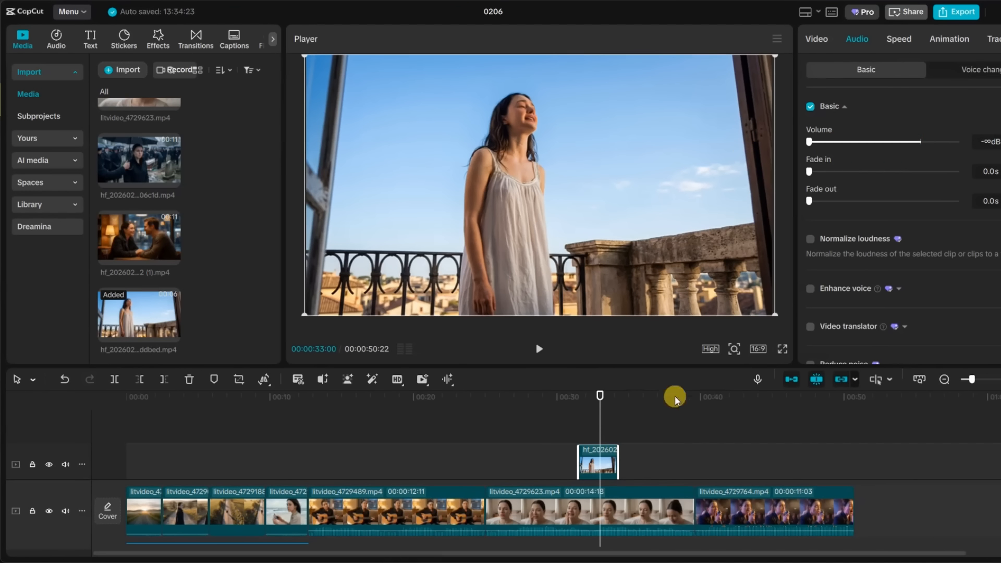
Overlay muted, shortened cutaways of the couple at about 42 seconds and the crowd at about 46 seconds above the stage clip.
drag(675, 397, 719, 416)
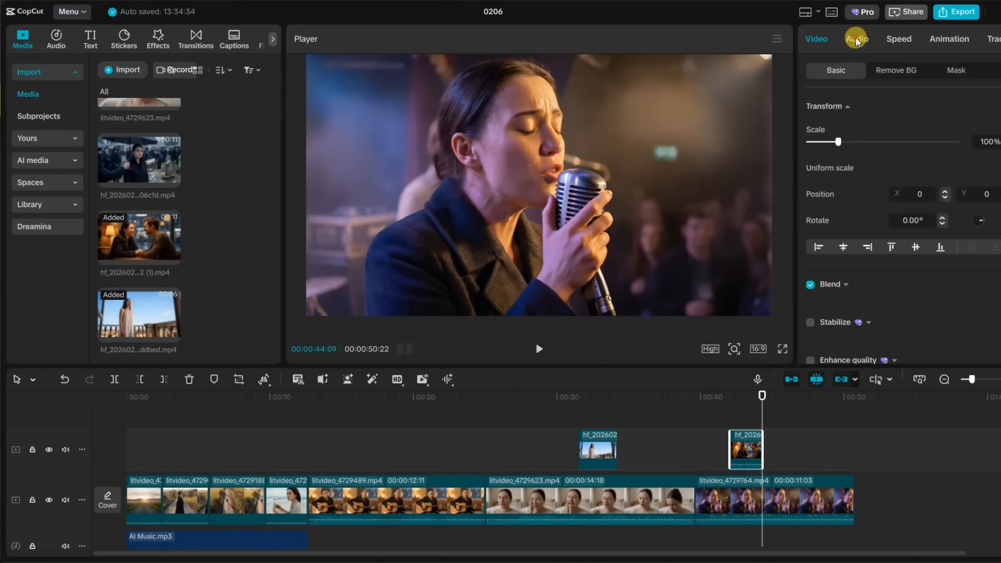
click(856, 38)
click(818, 42)
drag(762, 398, 785, 399)
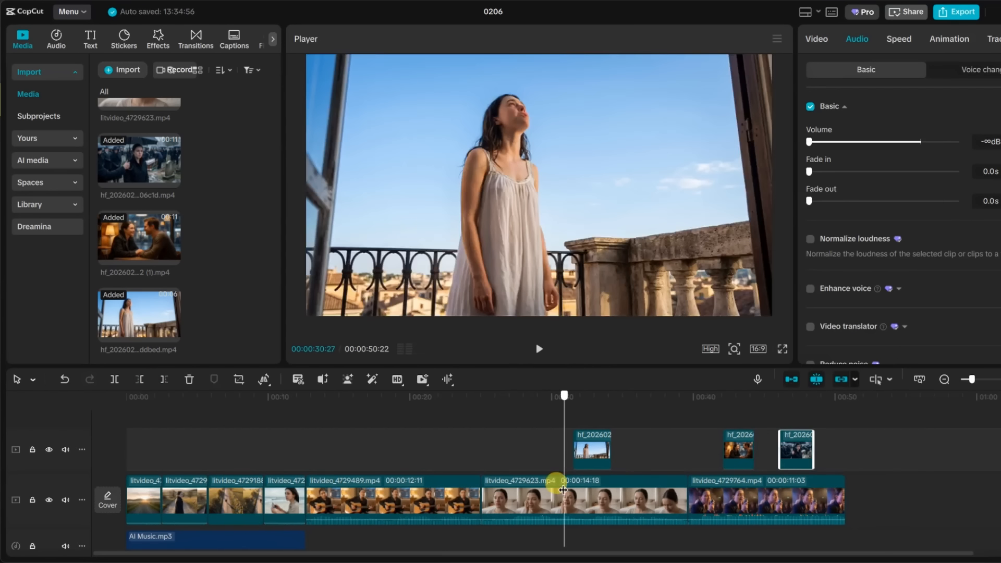
drag(563, 490, 838, 482)
Export the project as "Still in my heart" with video enabled at 1080P, recommended bit rate, H.264, mp4 and 30fps.
click(956, 11)
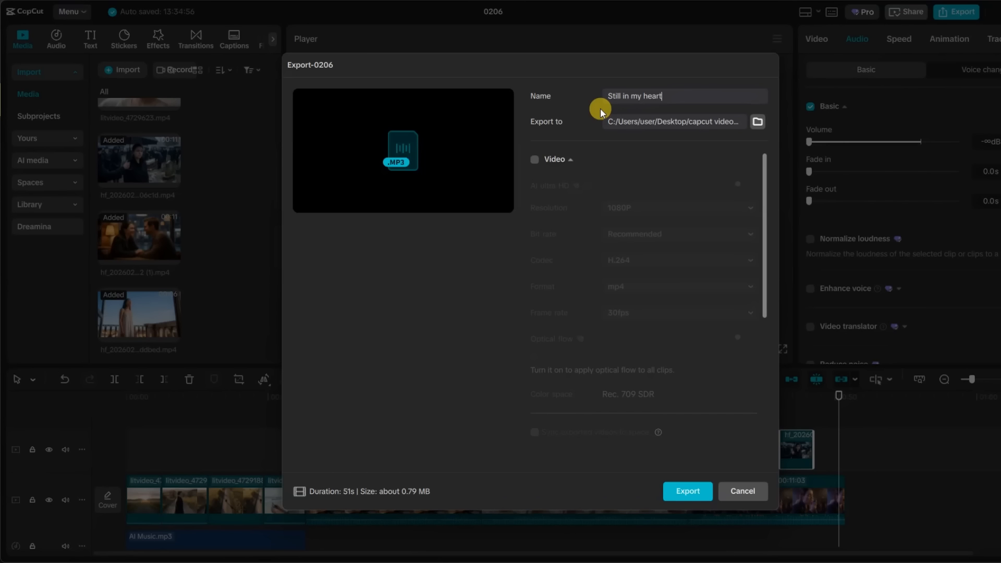
click(535, 162)
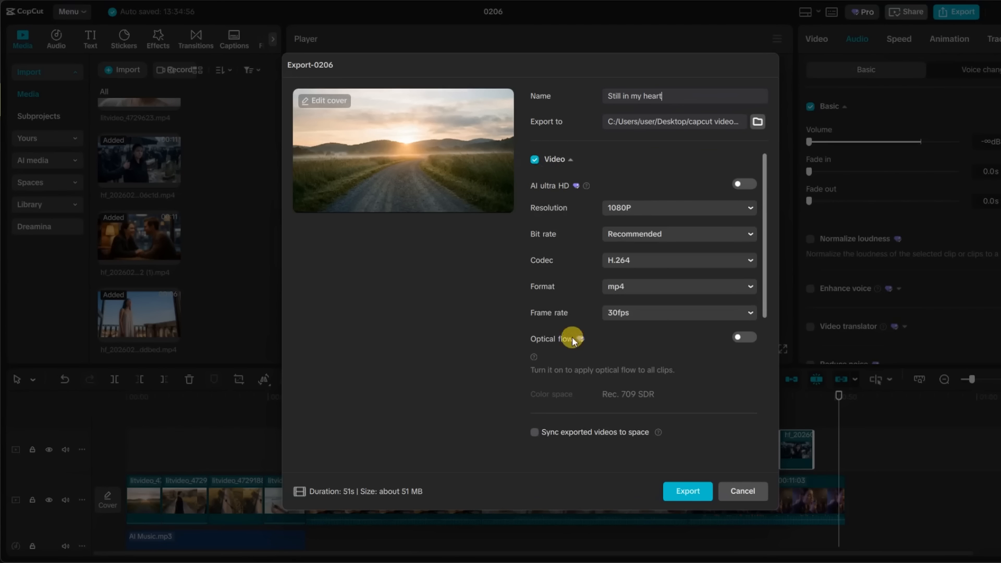
scroll(568, 365, down, 3)
click(535, 381)
click(688, 491)
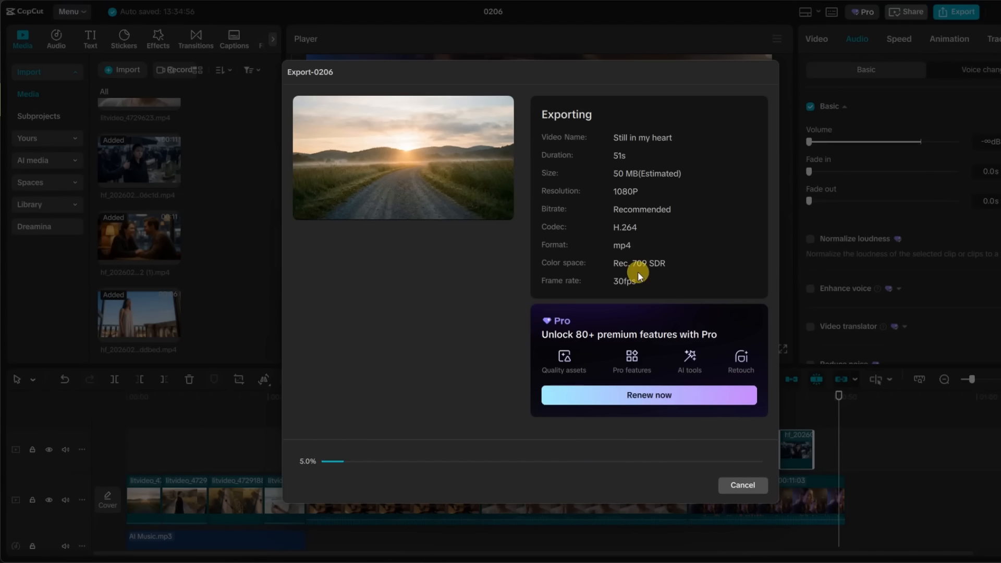